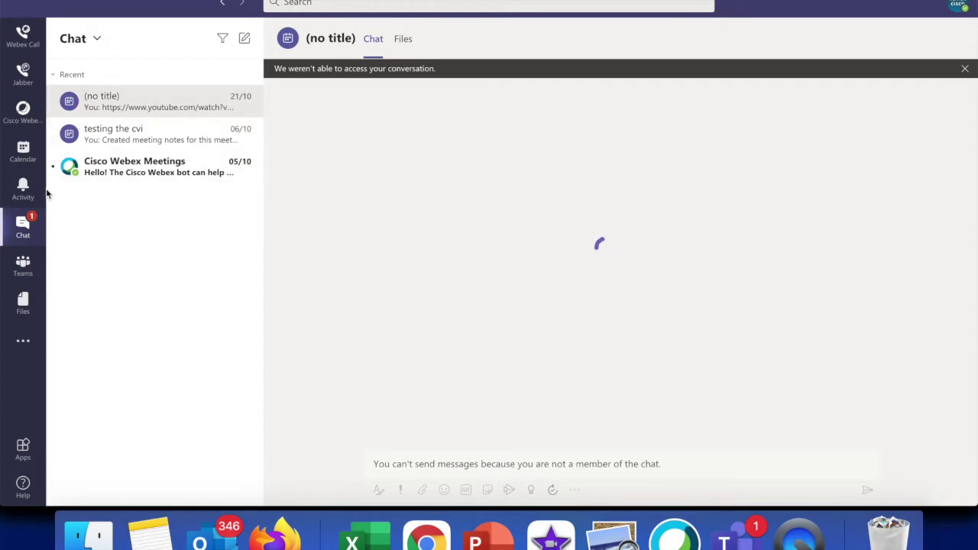
- Create a new calendar meeting titled 'Cisco VC joining MS teams Meetings'
{"action": "left_click", "coordinate": [29, 162]}
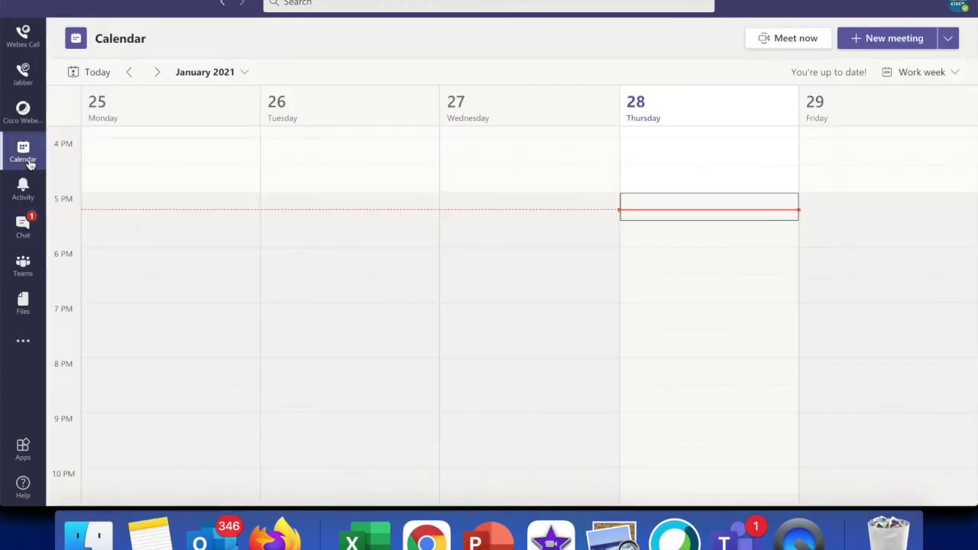
{"action": "left_click", "coordinate": [894, 38]}
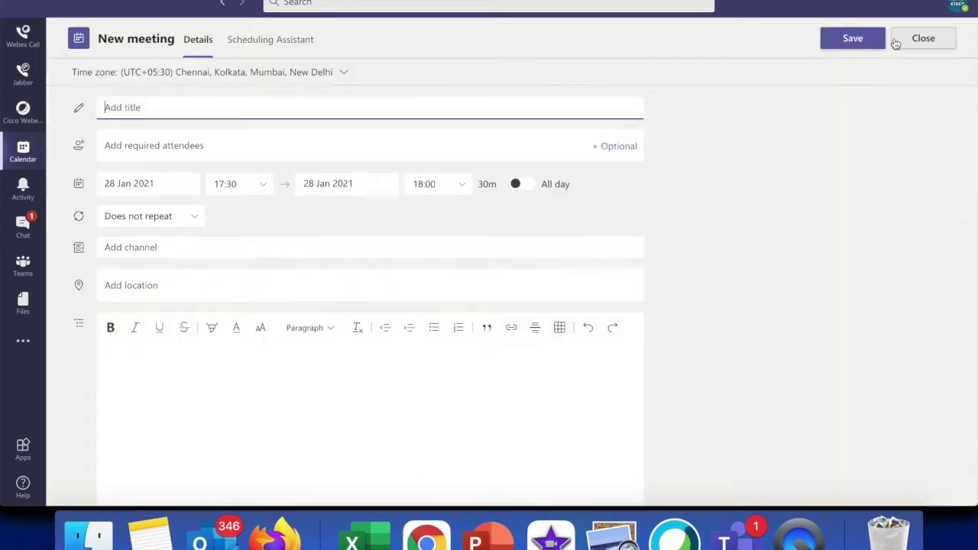
{"action": "left_click", "coordinate": [179, 146]}
{"action": "type", "text": "sa"}
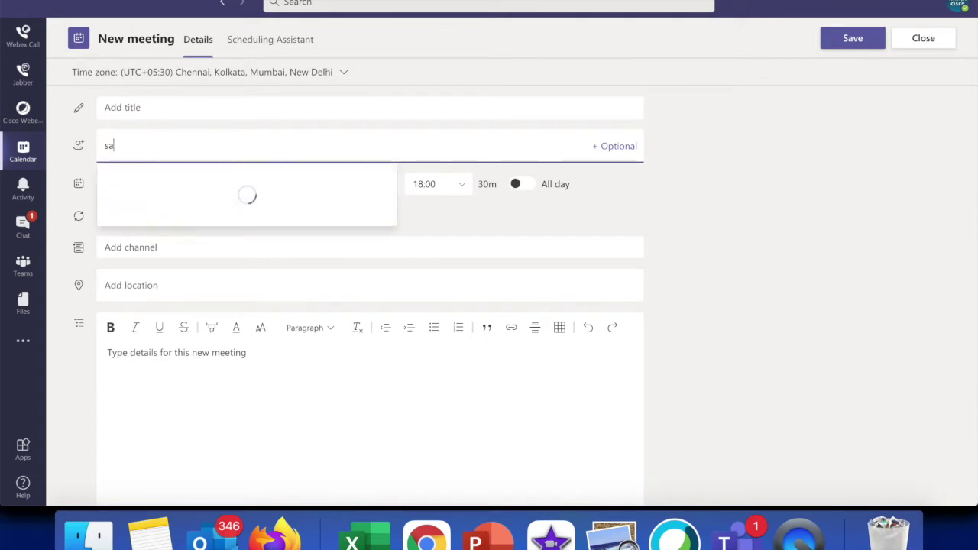
{"action": "key", "text": "BackSpace"}
{"action": "key", "text": "BackSpace"}
{"action": "left_click", "coordinate": [151, 106]}
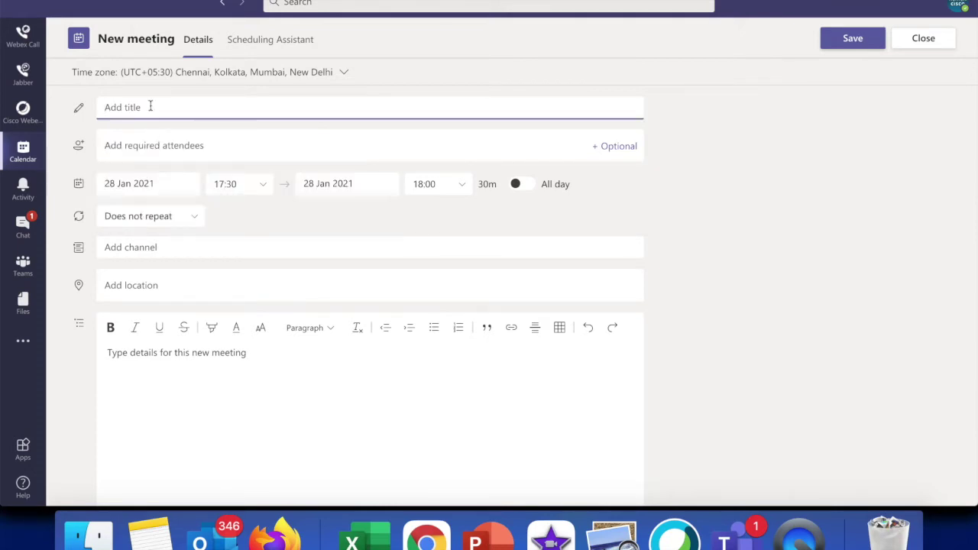
{"action": "type", "text": "Cisco VC joining MS teams Meetings"}
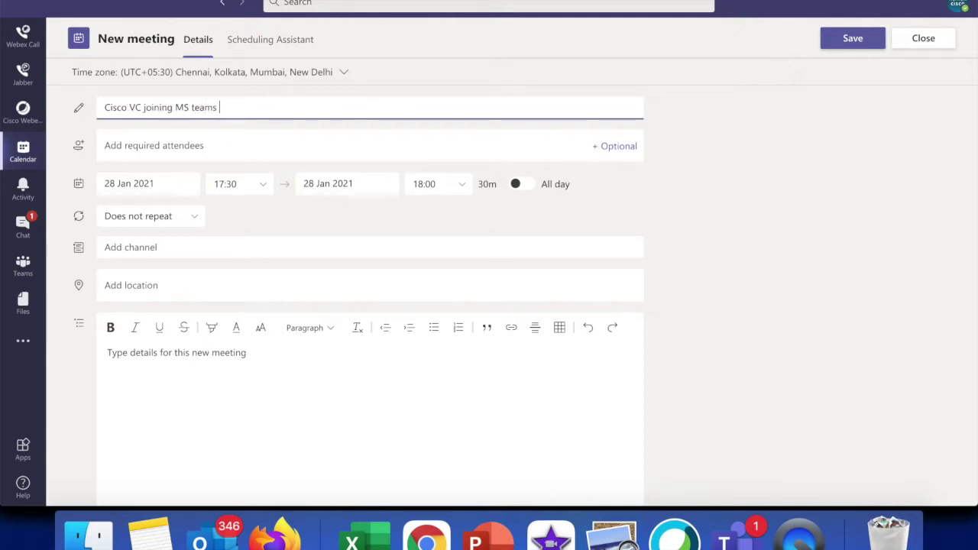
- Add two external attendee e-mail addresses as required attendees
{"action": "left_click", "coordinate": [144, 143]}
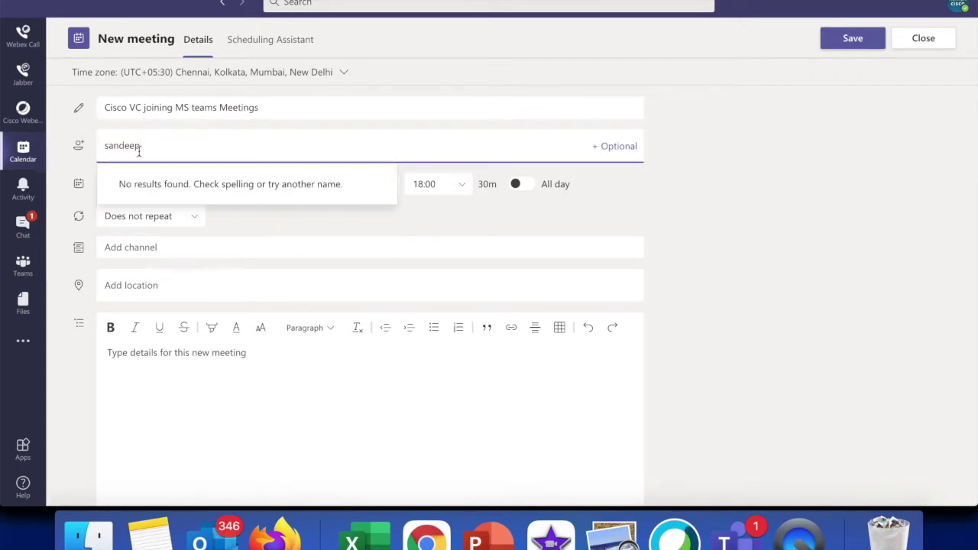
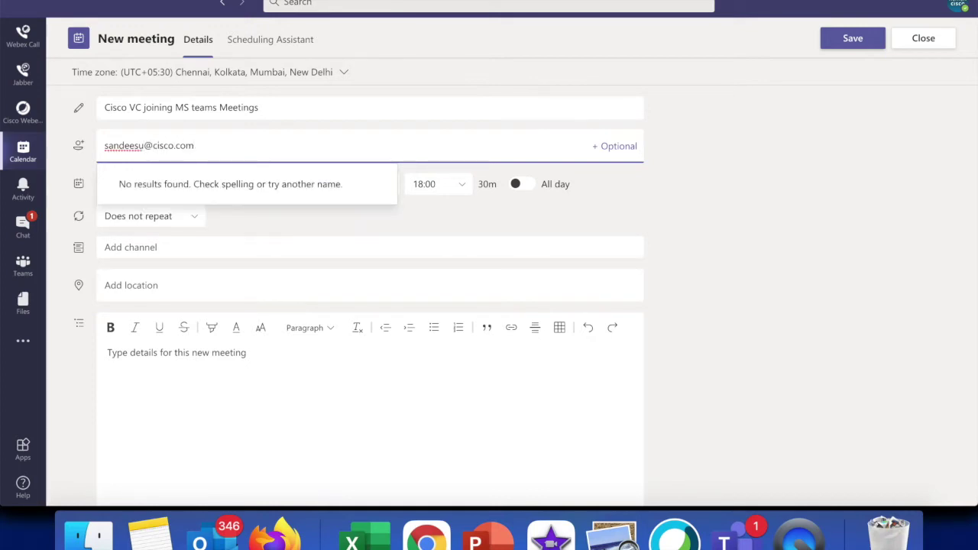
{"action": "key", "text": "Return"}
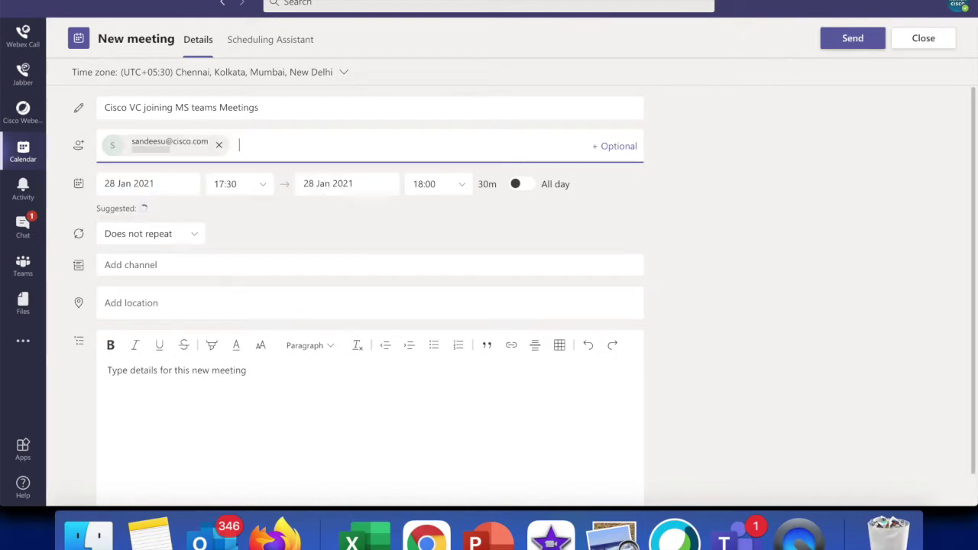
{"action": "key", "text": "super+v"}
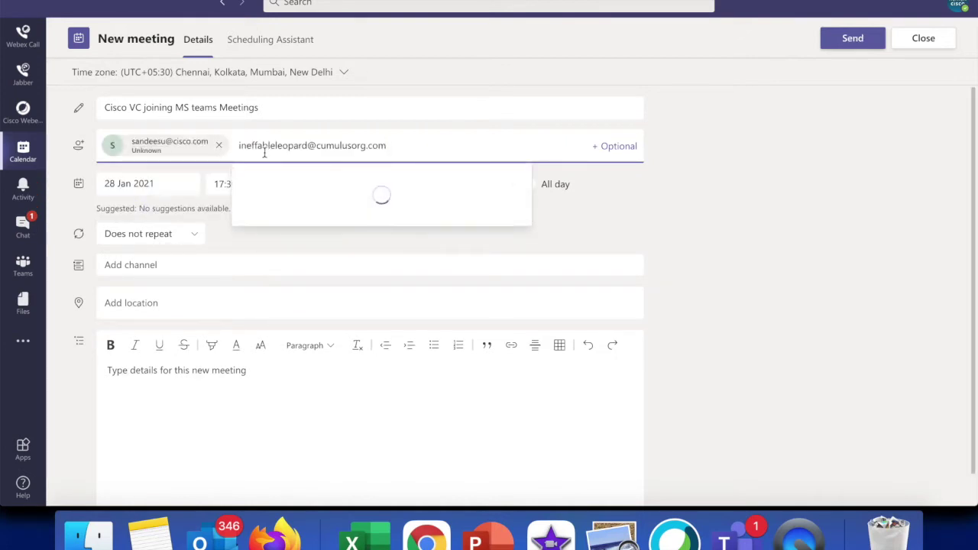
{"action": "key", "text": "Return"}
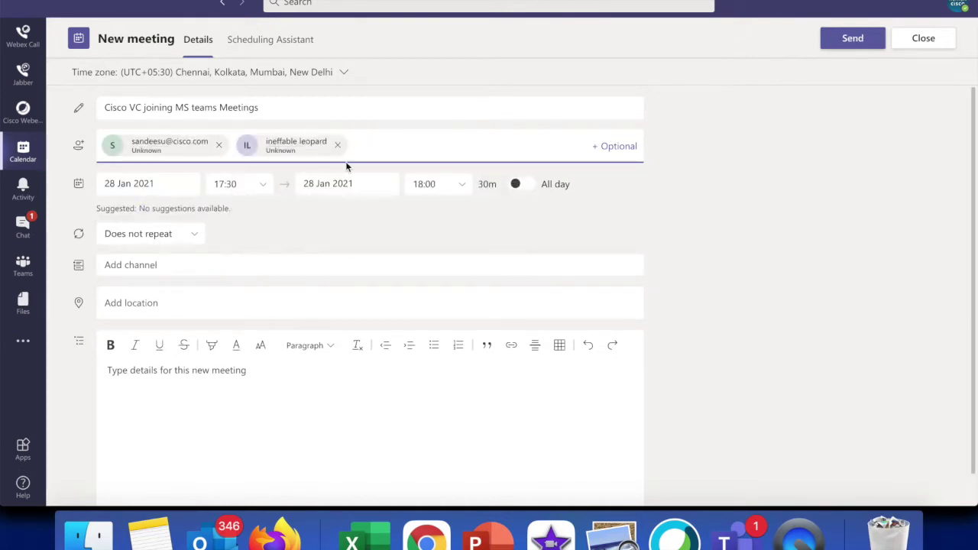
- Change the start time to 17:21 (ending 17:51) on 28 Jan 2021 and send the invitation
{"action": "left_click", "coordinate": [260, 185]}
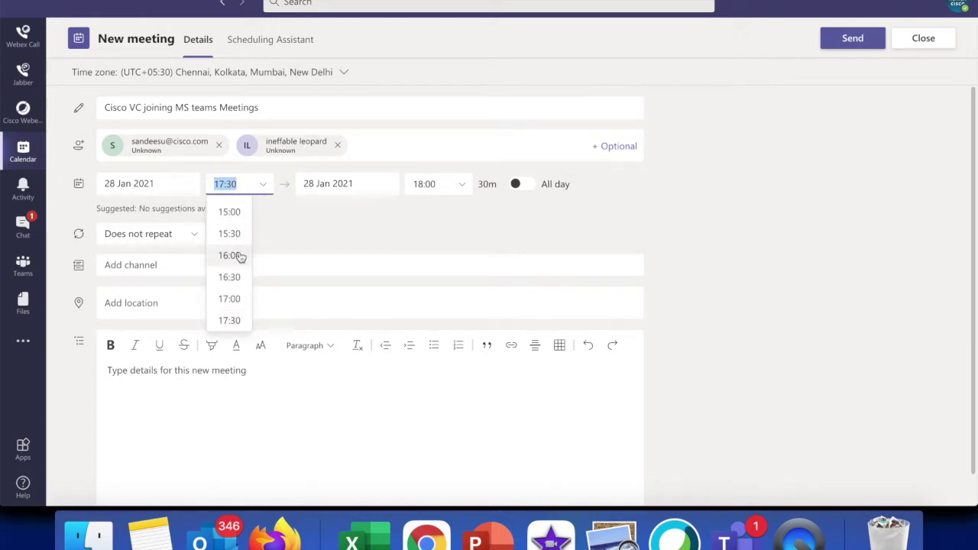
{"action": "left_click", "coordinate": [236, 182]}
{"action": "key", "text": "BackSpace"}
{"action": "key", "text": "BackSpace"}
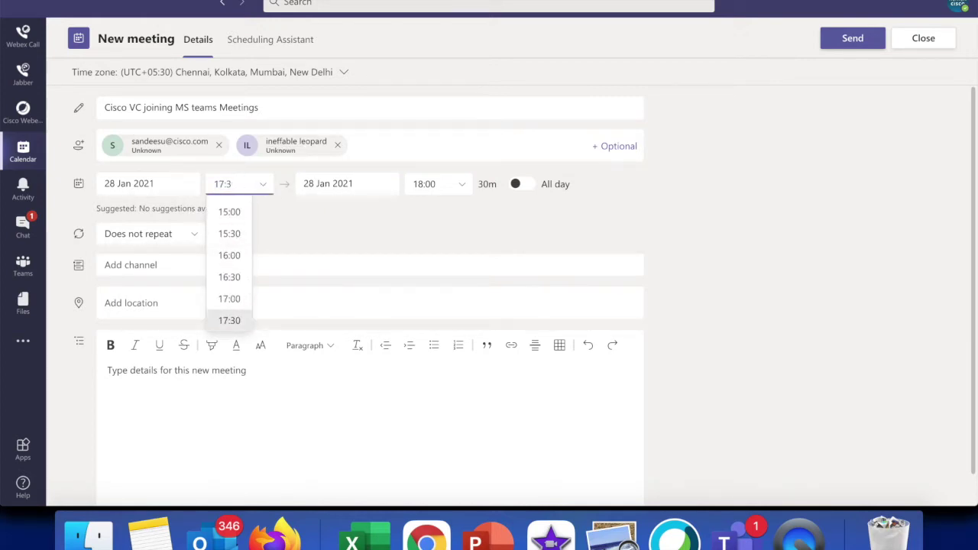
{"action": "type", "text": "2"}
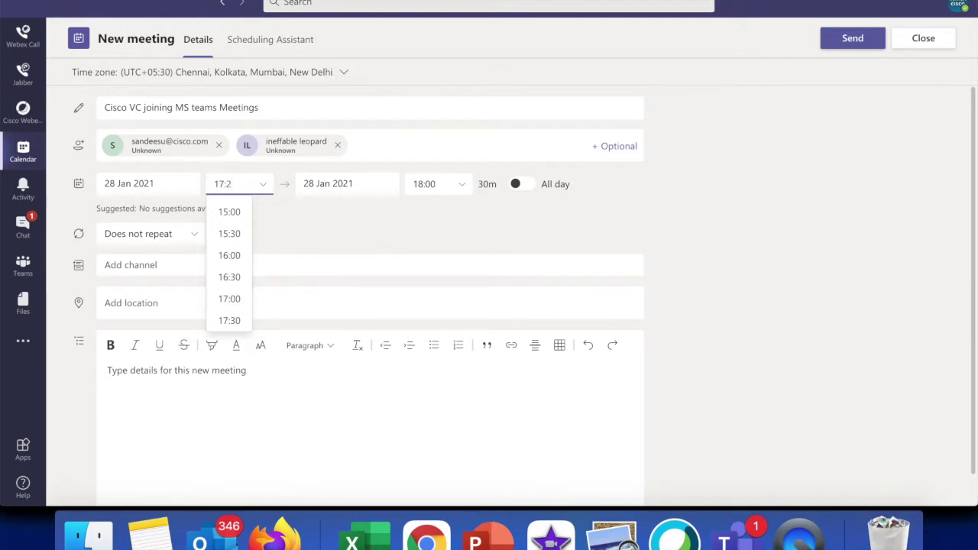
{"action": "type", "text": "1"}
{"action": "left_click", "coordinate": [373, 214]}
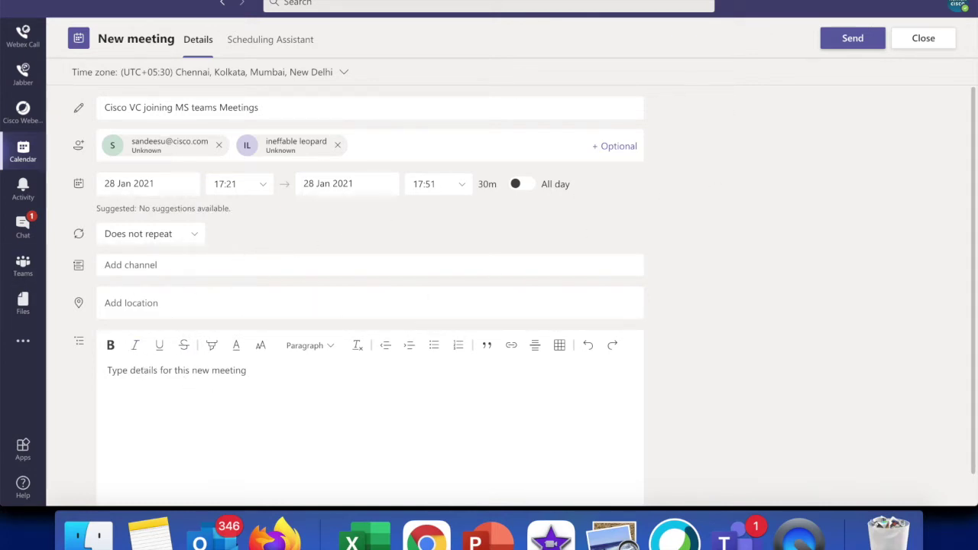
{"action": "left_click", "coordinate": [834, 43]}
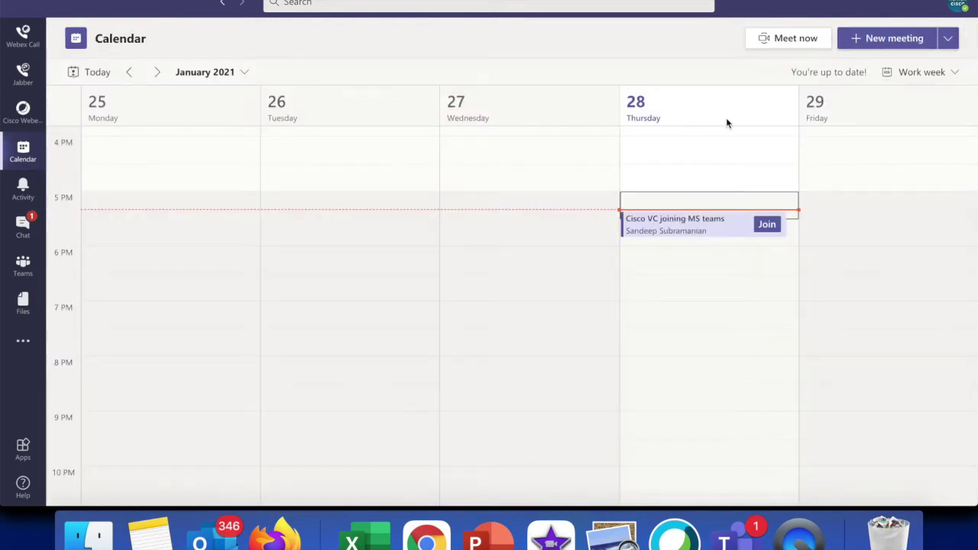
- Open the scheduled meeting's details and dismiss its reminder
{"action": "left_click", "coordinate": [675, 231]}
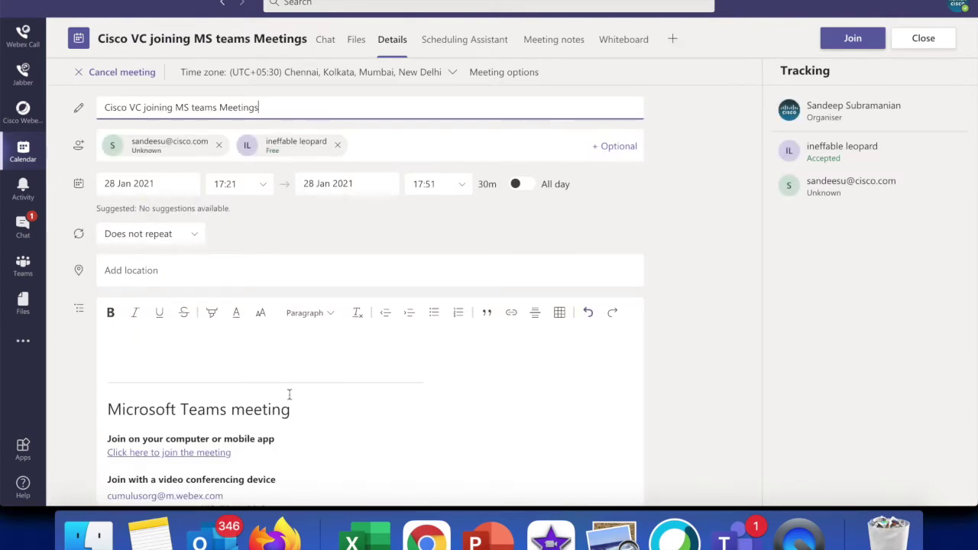
{"action": "scroll", "coordinate": [293, 413], "scroll_direction": "down", "scroll_amount": 1}
{"action": "scroll", "coordinate": [293, 412], "scroll_direction": "down", "scroll_amount": 2}
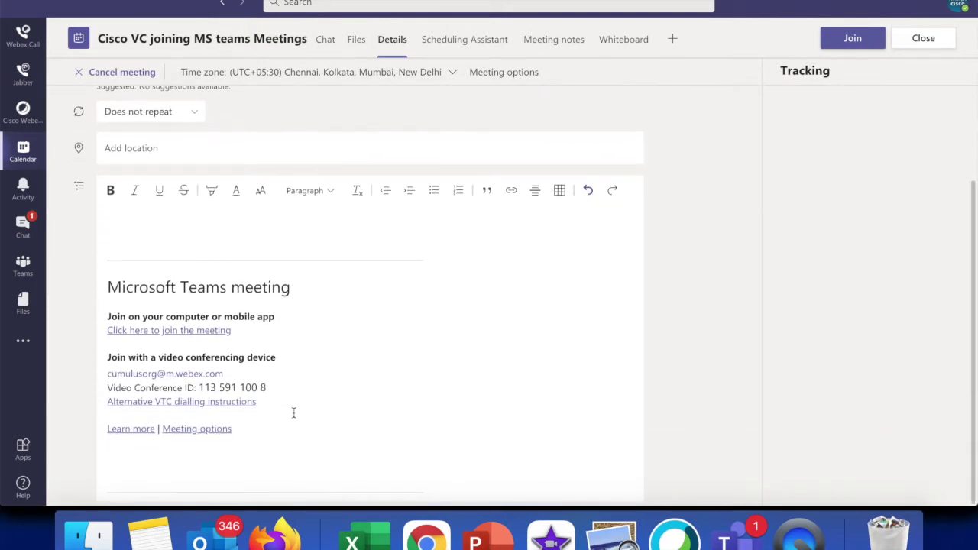
{"action": "scroll", "coordinate": [282, 367], "scroll_direction": "up", "scroll_amount": 3}
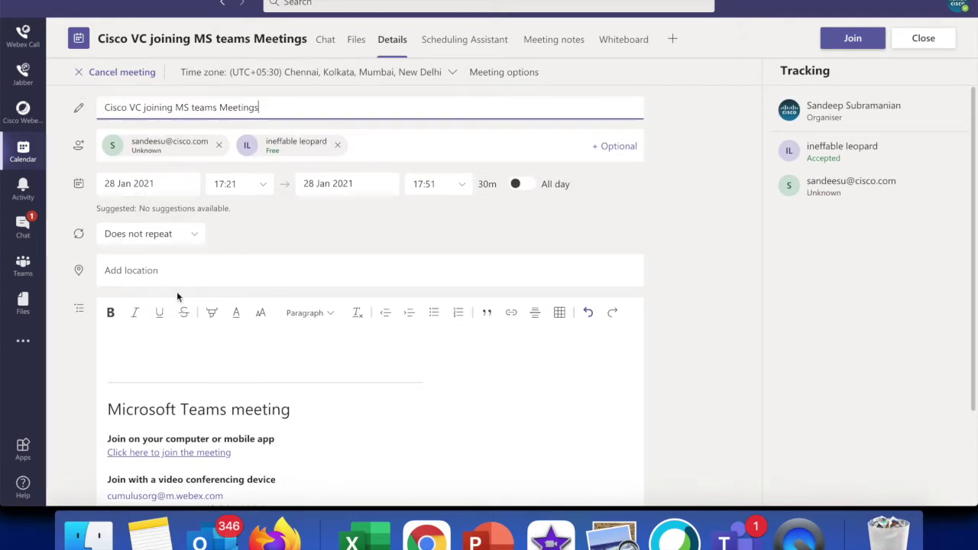
{"action": "scroll", "coordinate": [177, 291], "scroll_direction": "down", "scroll_amount": 3}
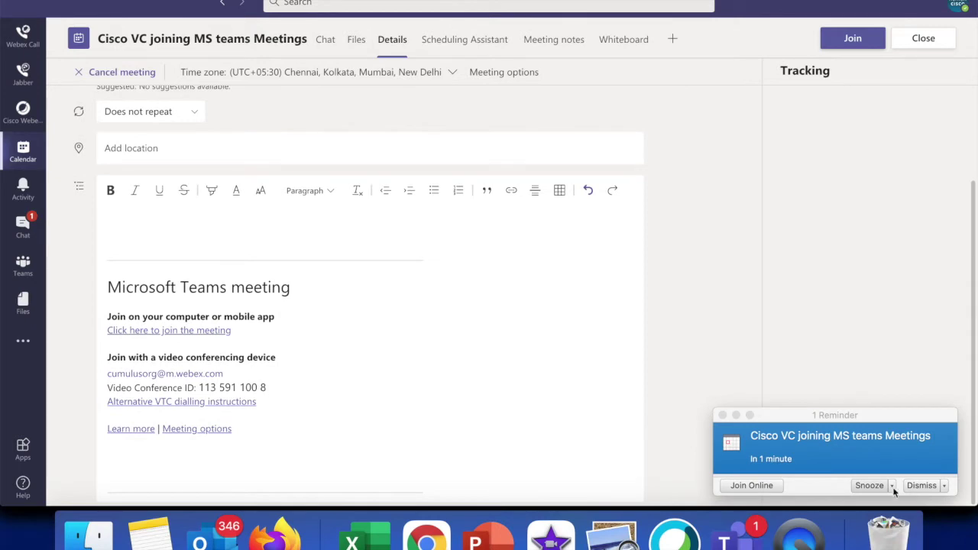
{"action": "left_click", "coordinate": [914, 486]}
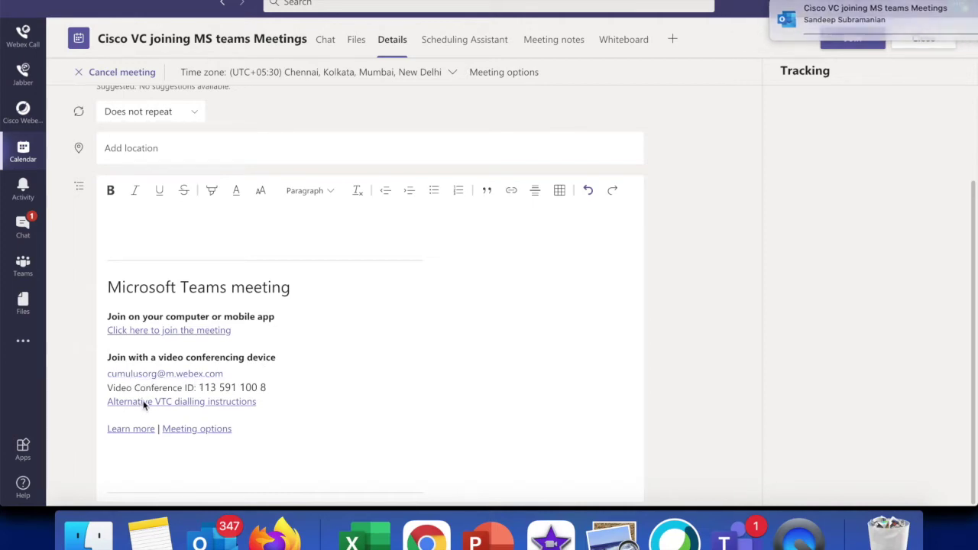
- Open the Alternative VTC dialling instructions link in the browser
{"action": "left_click", "coordinate": [186, 403]}
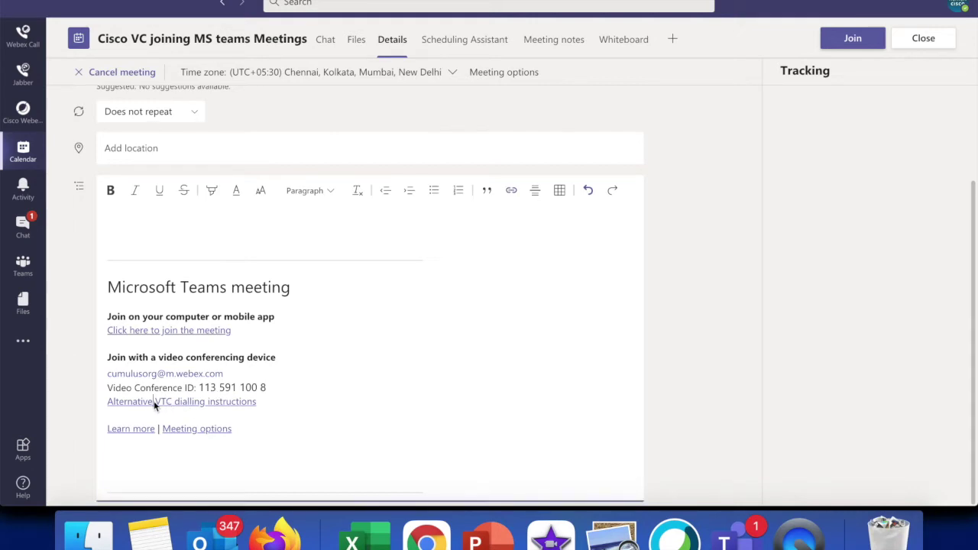
{"action": "right_click", "coordinate": [239, 403]}
{"action": "left_click", "coordinate": [279, 420]}
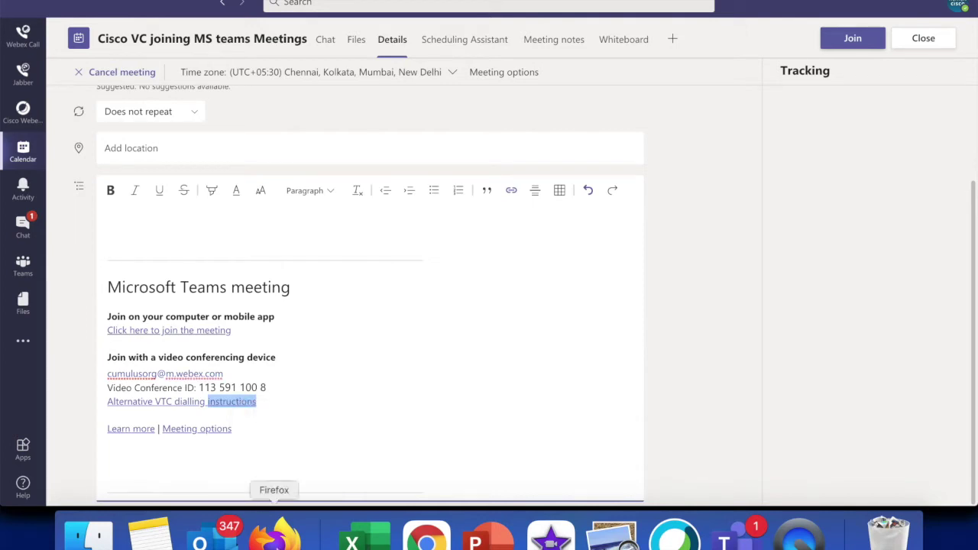
{"action": "left_click", "coordinate": [275, 535]}
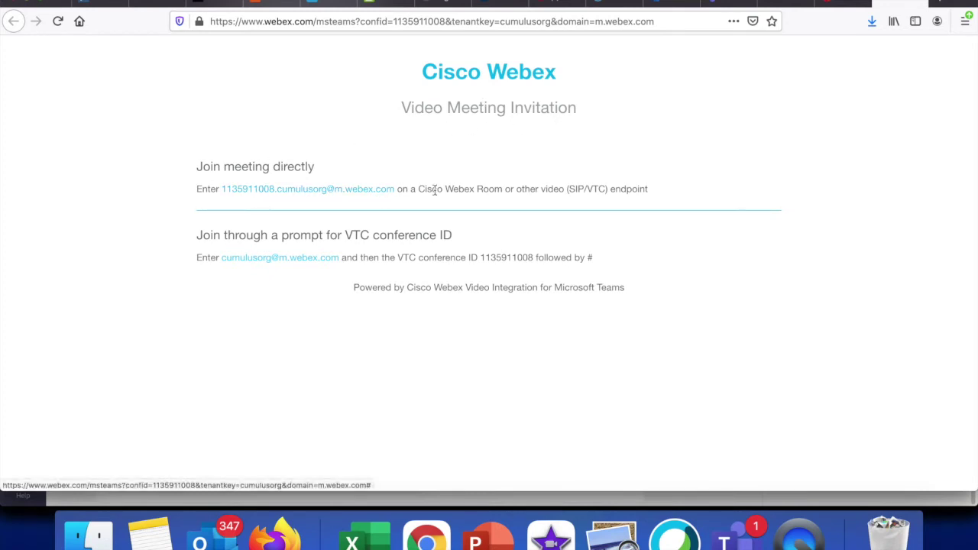
- Highlight the video-endpoint joining instructions and the powered-by line on the Webex invitation page
{"action": "left_click_drag", "start_coordinate": [419, 189], "coordinate": [629, 191]}
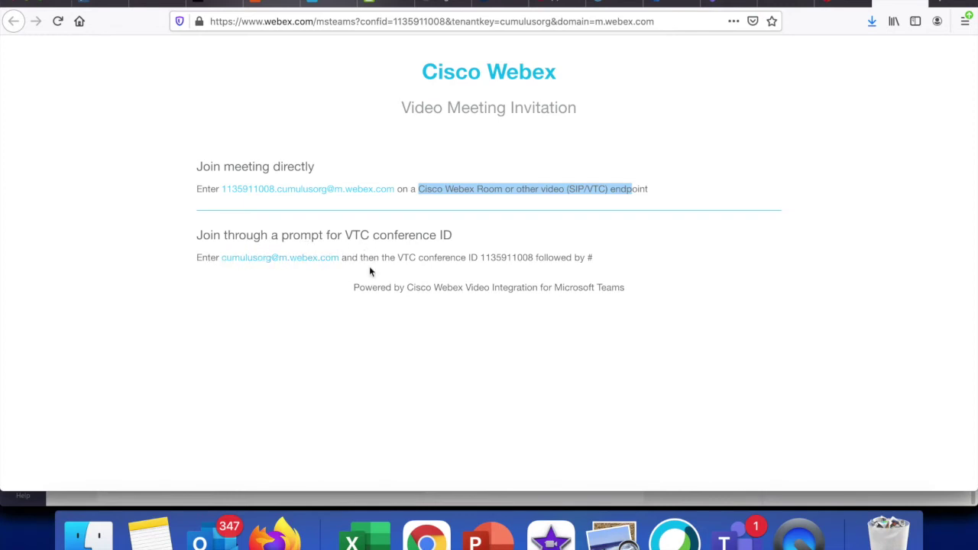
{"action": "left_click_drag", "start_coordinate": [355, 287], "coordinate": [472, 287]}
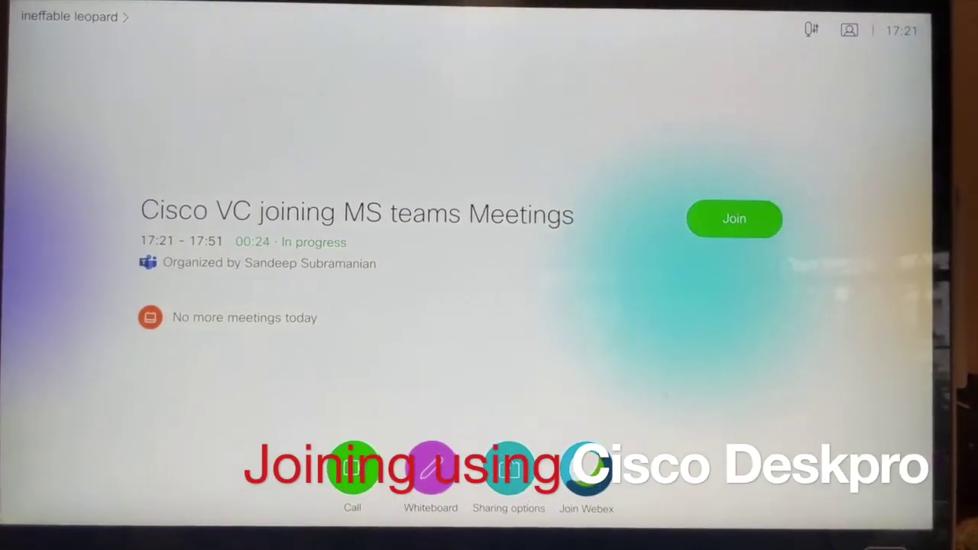
- Join the in-progress 'Cisco VC joining MS teams Meetings' meeting from the Desk Pro's meeting card
{"action": "left_click", "coordinate": [734, 219]}
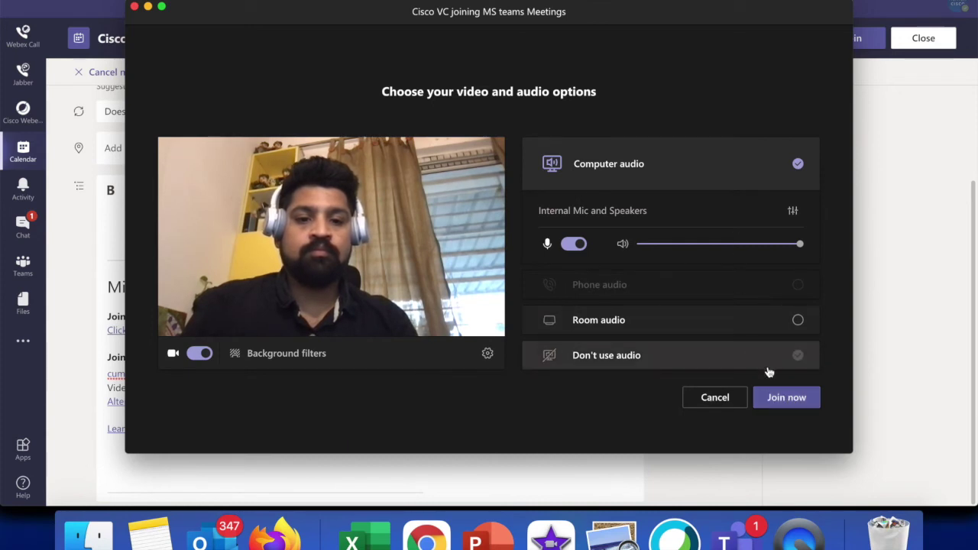
- Join the call from the laptop with computer audio and camera on
{"action": "left_click", "coordinate": [776, 401]}
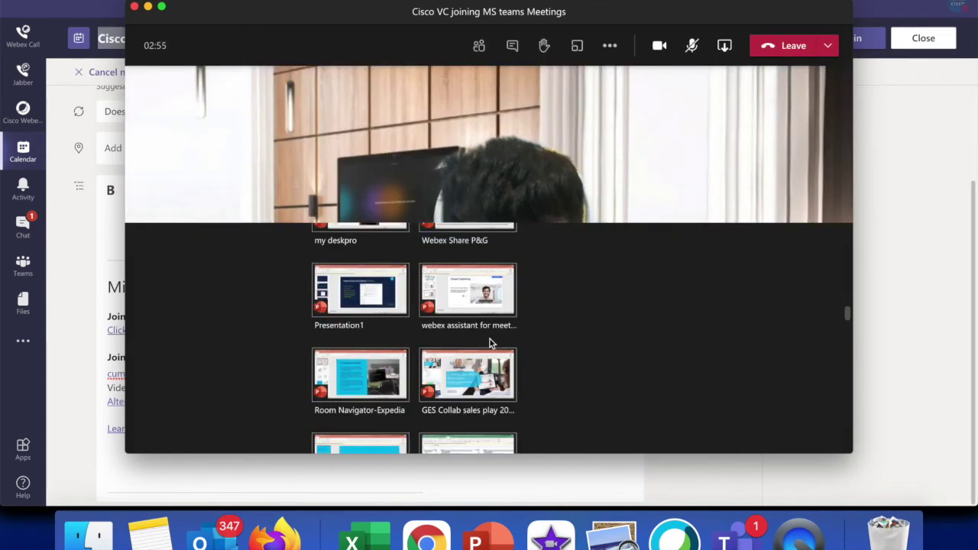
{"action": "scroll", "coordinate": [490, 339], "scroll_direction": "down", "scroll_amount": 3}
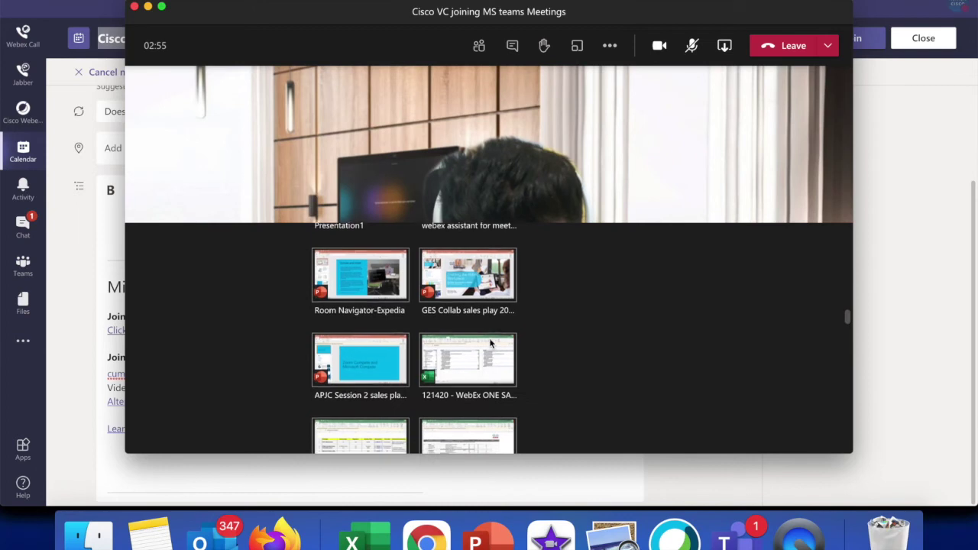
{"action": "scroll", "coordinate": [489, 343], "scroll_direction": "down", "scroll_amount": 3}
{"action": "scroll", "coordinate": [491, 344], "scroll_direction": "down", "scroll_amount": 3}
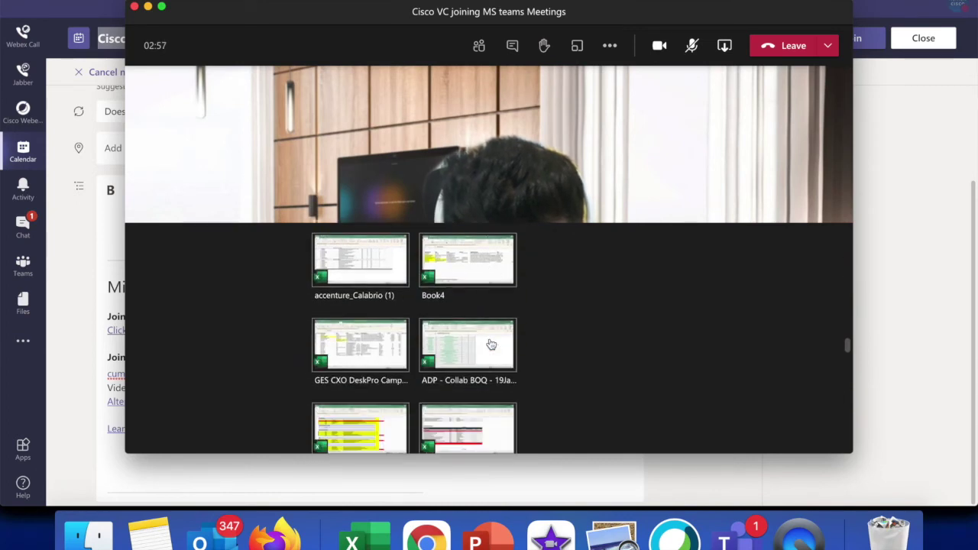
{"action": "scroll", "coordinate": [491, 345], "scroll_direction": "down", "scroll_amount": 5}
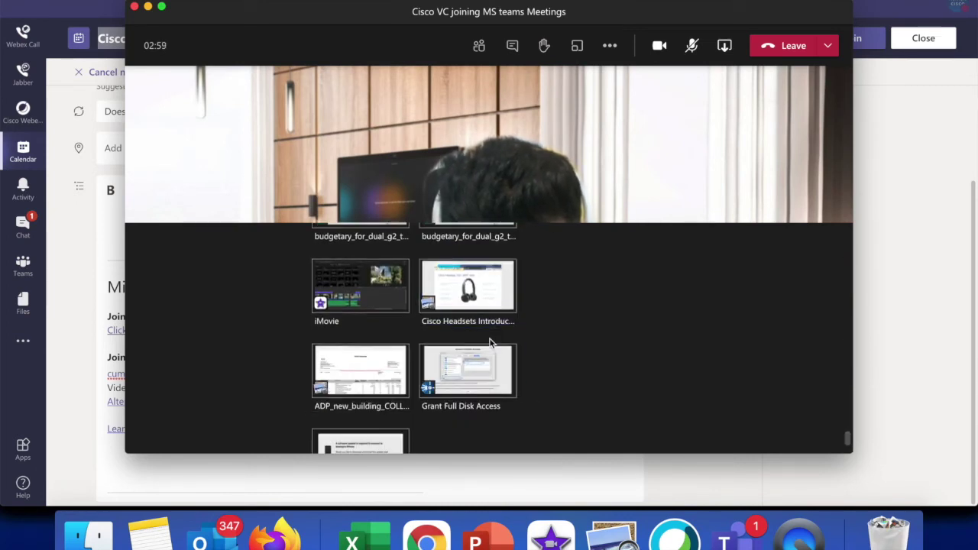